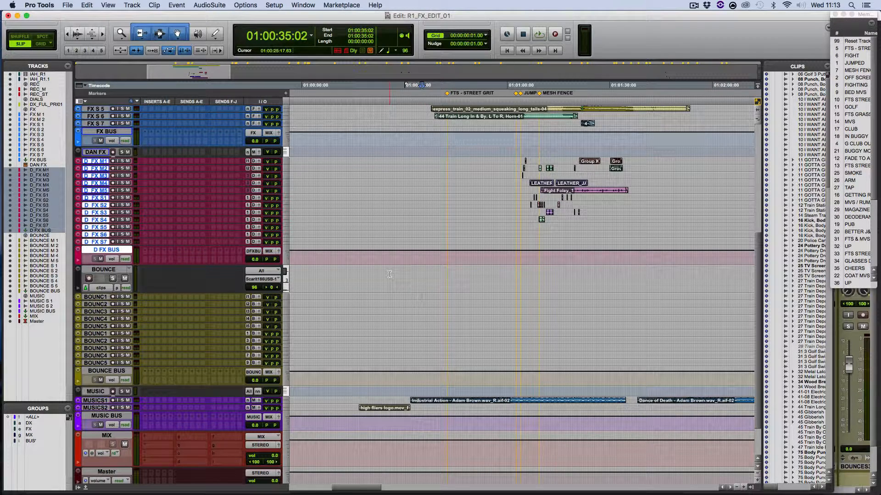
Solo the D_FX tracks from D_FX M1 through the D_FX bus, with the fight scene clips framed in the timeline
scroll(403, 252, right, 5)
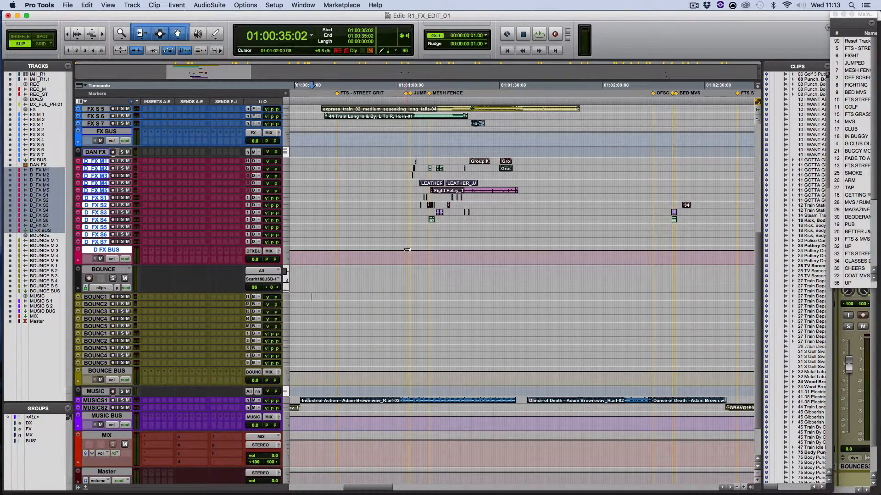
scroll(406, 251, up, 3)
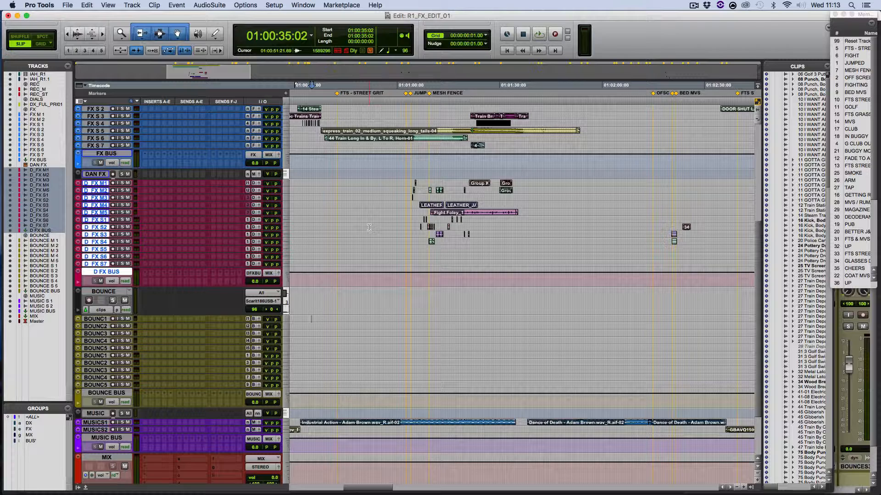
key(t)
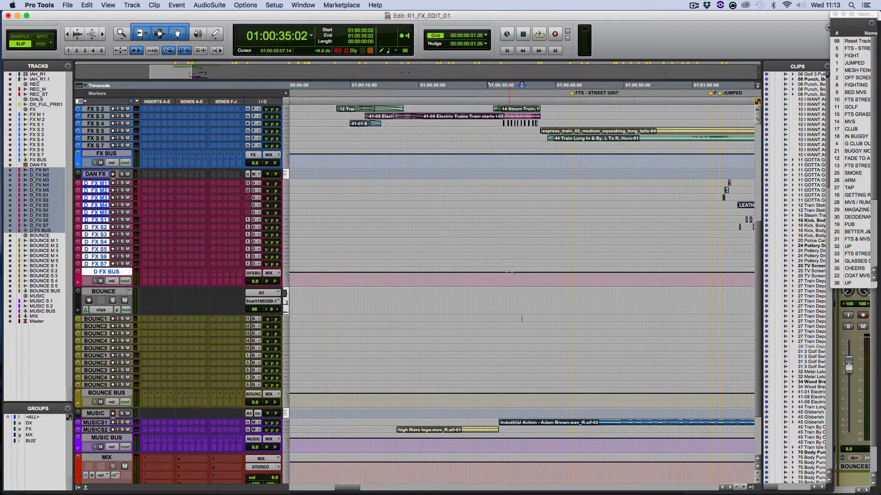
scroll(597, 249, right, 3)
scroll(596, 247, right, 7)
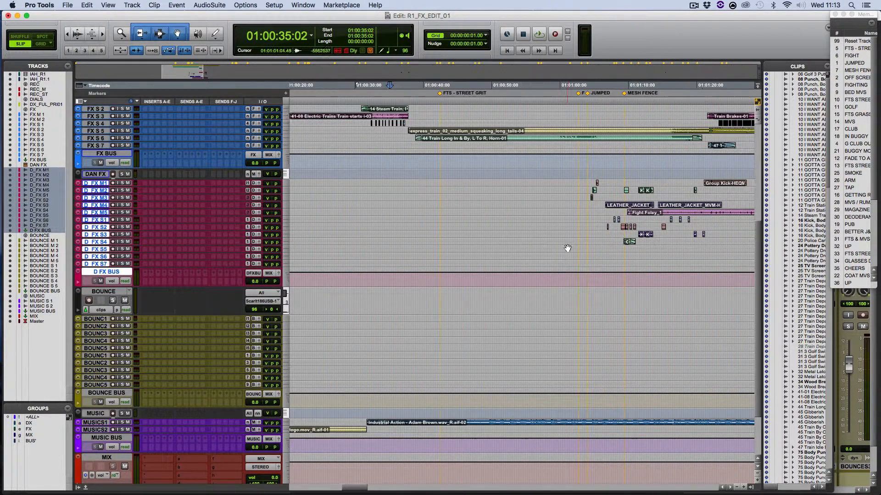
scroll(572, 244, right, 3)
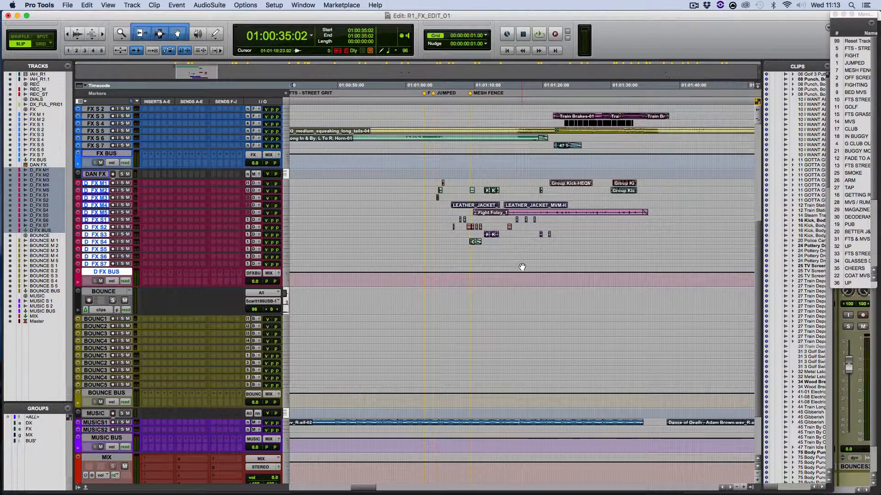
key(super+bracketright)
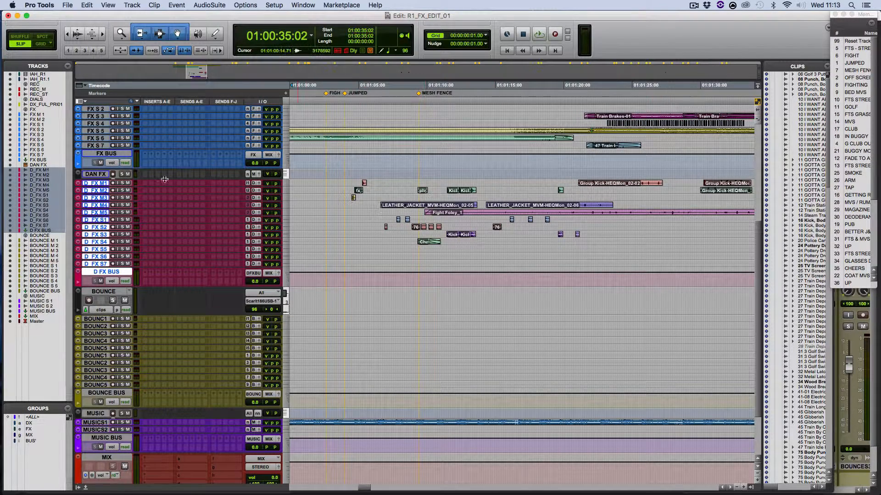
click(122, 183)
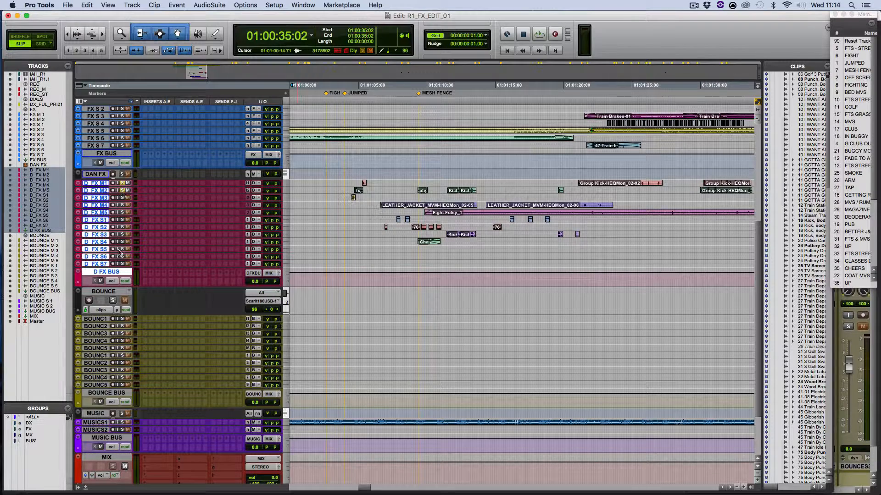
alt+shift+click(122, 264)
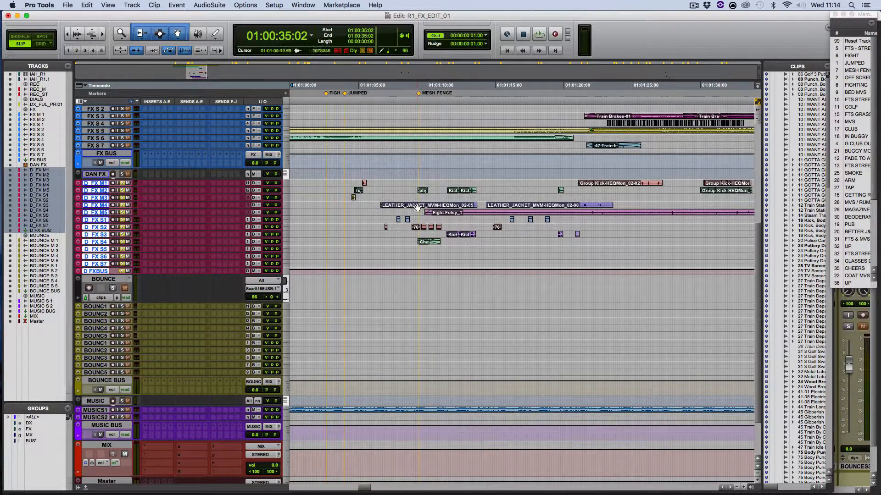
Play back the soloed fight scene effects from 01:01:04:07, just after the JUMPED marker
click(349, 210)
key(space)
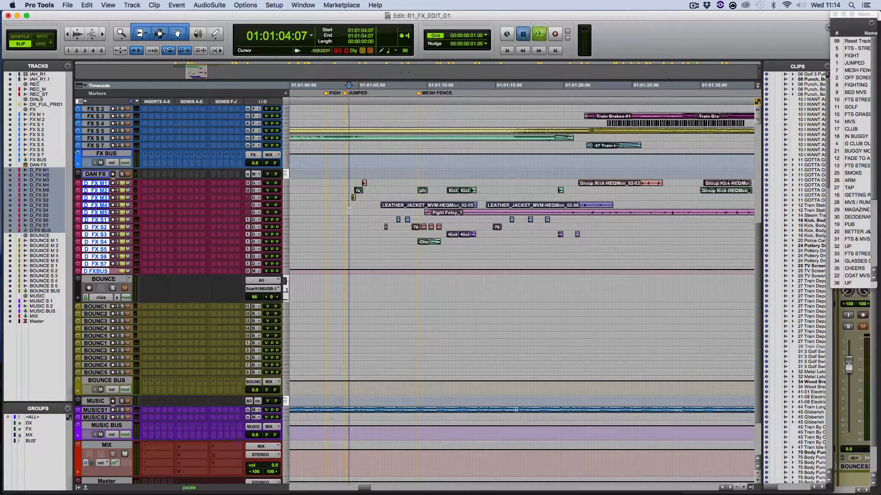
click(511, 212)
key(space)
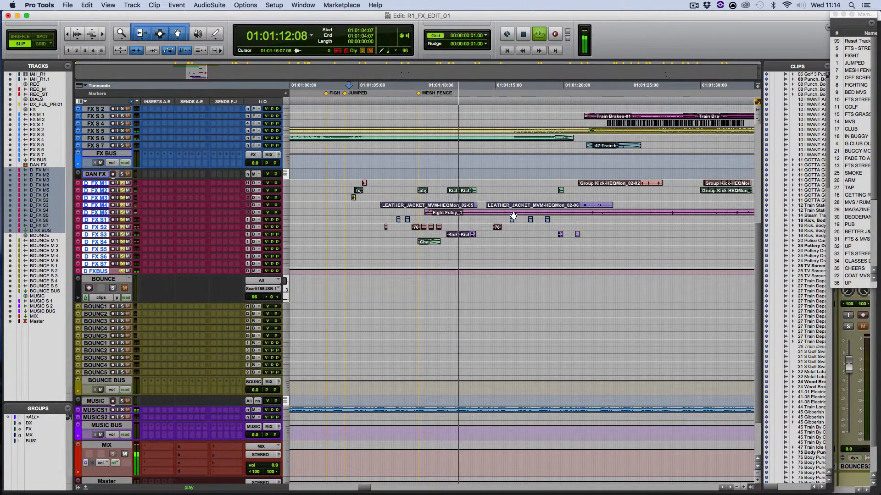
key(space)
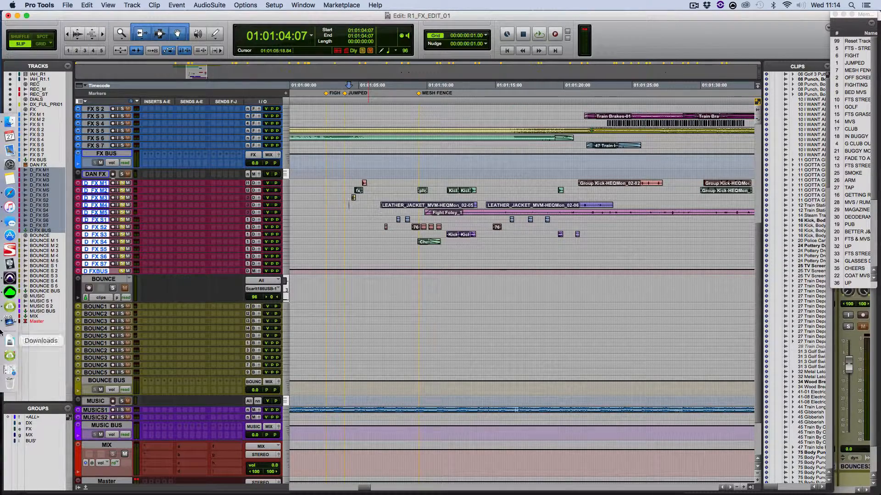
Open the Razer mouse software, review the Mac profile's side-view and top-view keymaps, and return to Pro Tools
click(9, 293)
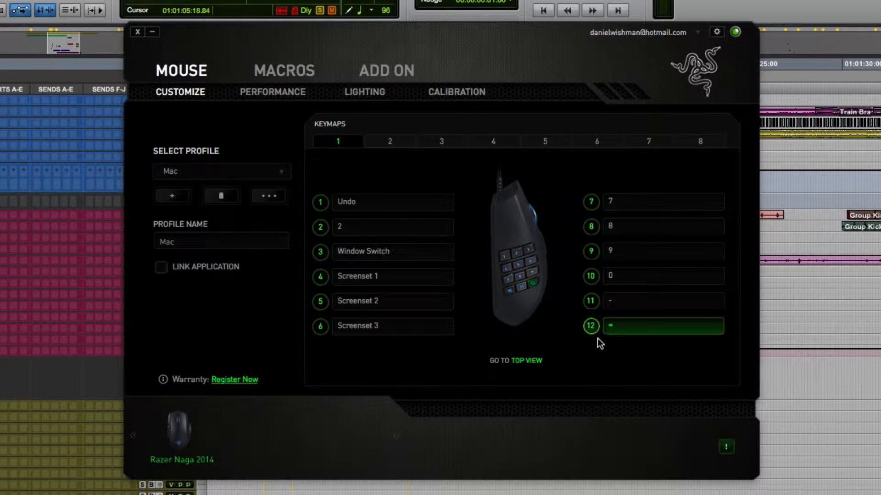
click(529, 361)
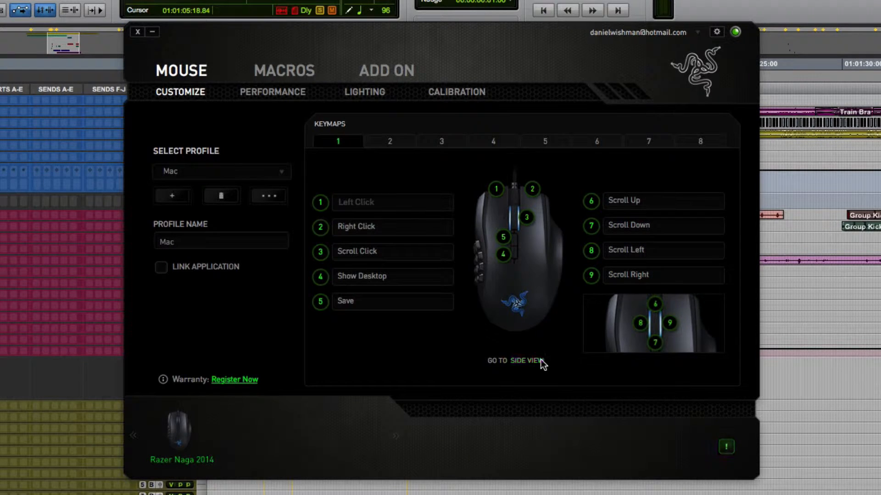
click(541, 361)
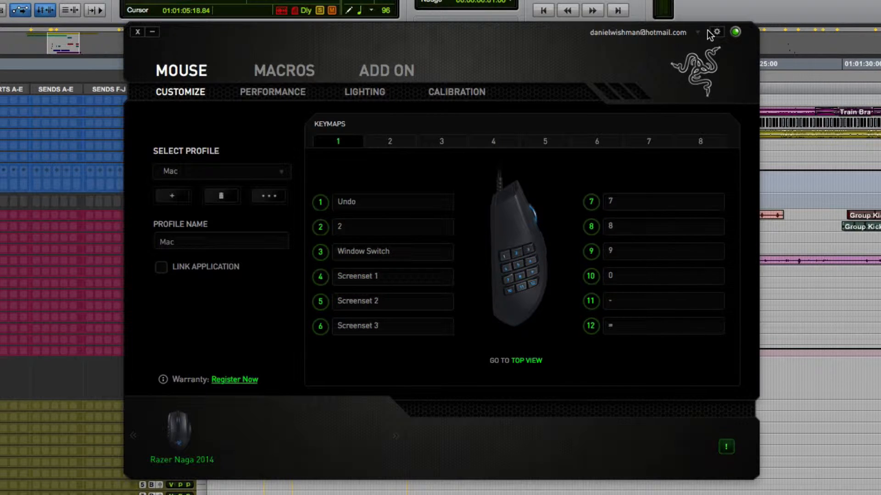
click(136, 32)
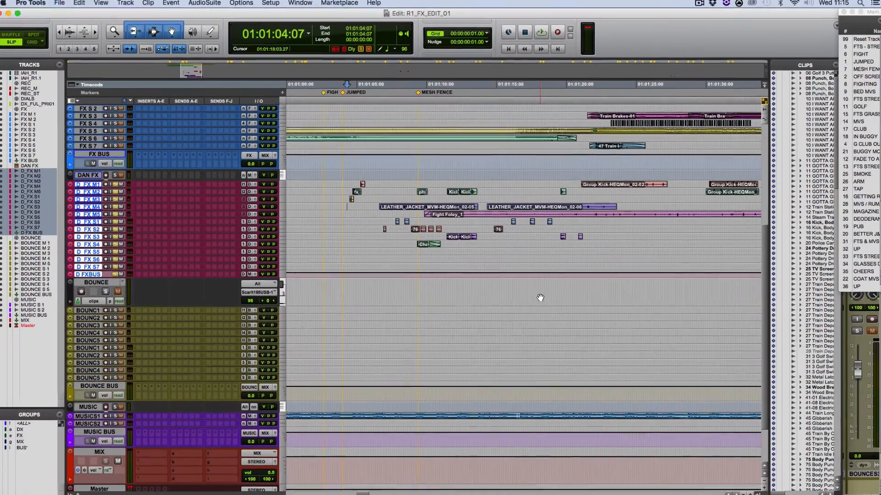
Place the edit cursor at 01:01:18:03, show the Video window, and recall window configurations 2 and 3
click(592, 390)
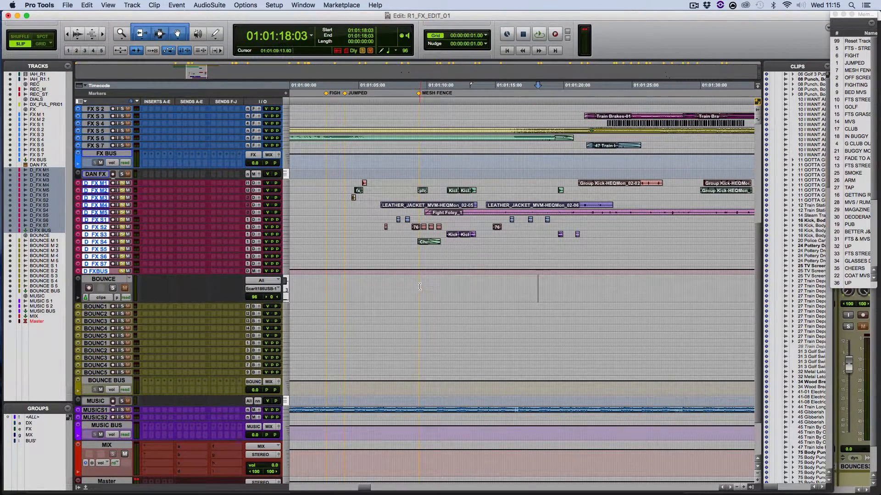
key(super+9)
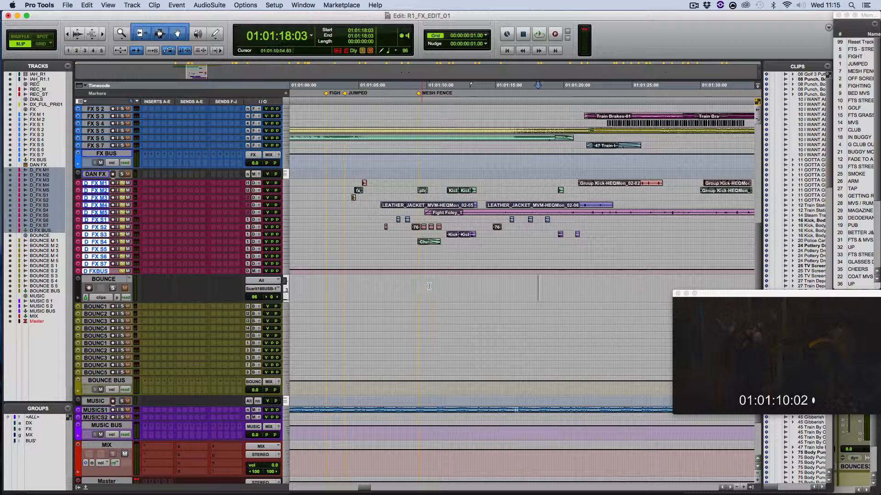
key(KP_Decimal)
key(KP_2)
key(KP_Multiply)
key(KP_Decimal)
key(KP_3)
key(KP_Multiply)
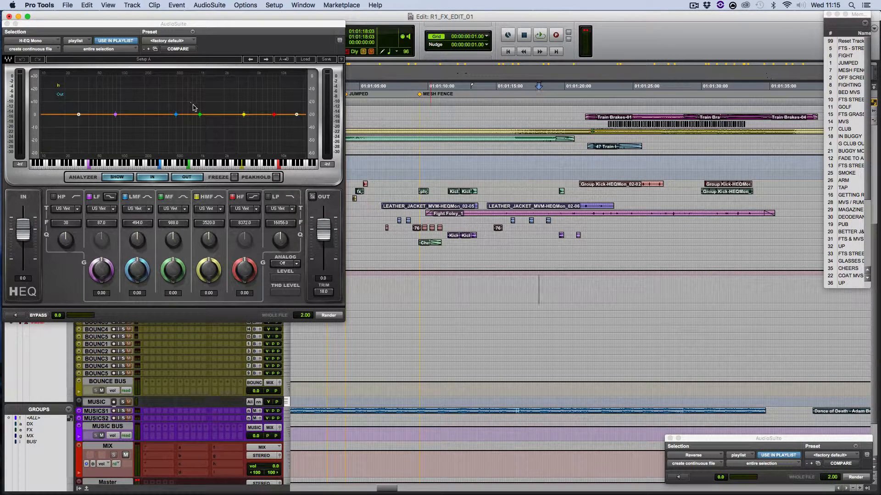
Recall window configuration 1 and close its Video window
key(KP_Decimal)
key(KP_1)
key(KP_Multiply)
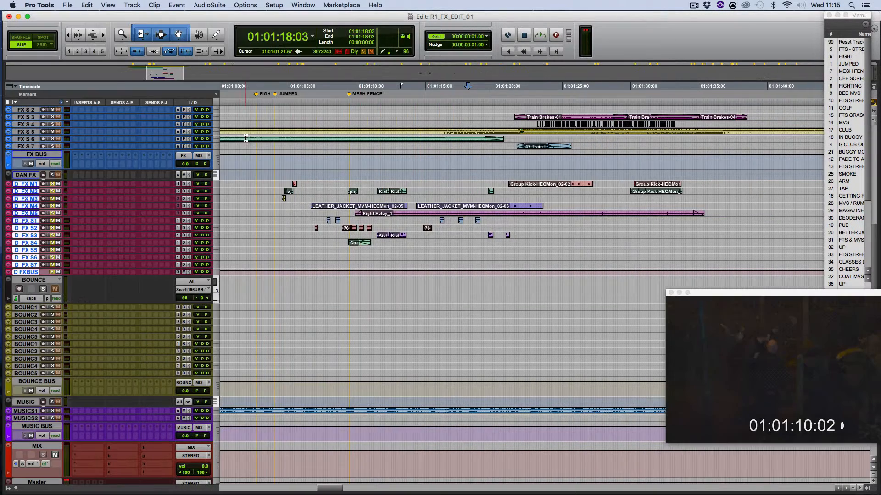
click(670, 292)
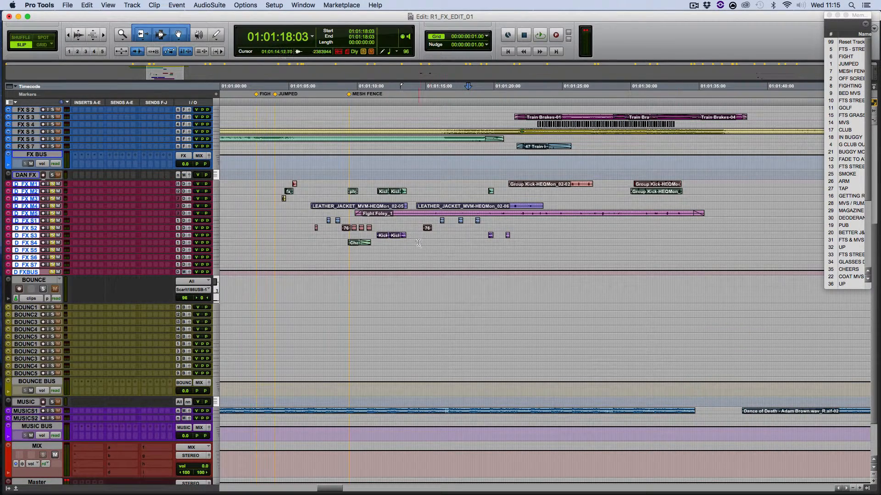
Recall window configuration 2 with the AudioSuite plug-ins and close the Video window
key(KP_Decimal)
key(KP_2)
key(KP_Multiply)
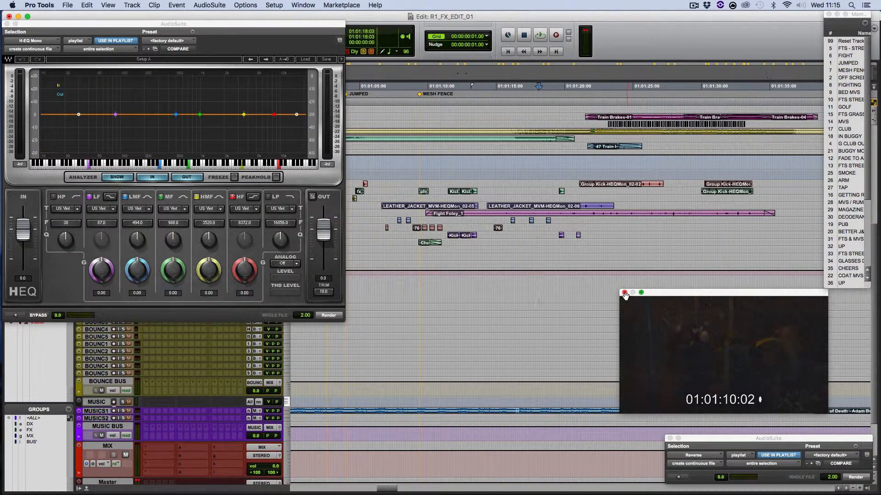
click(623, 293)
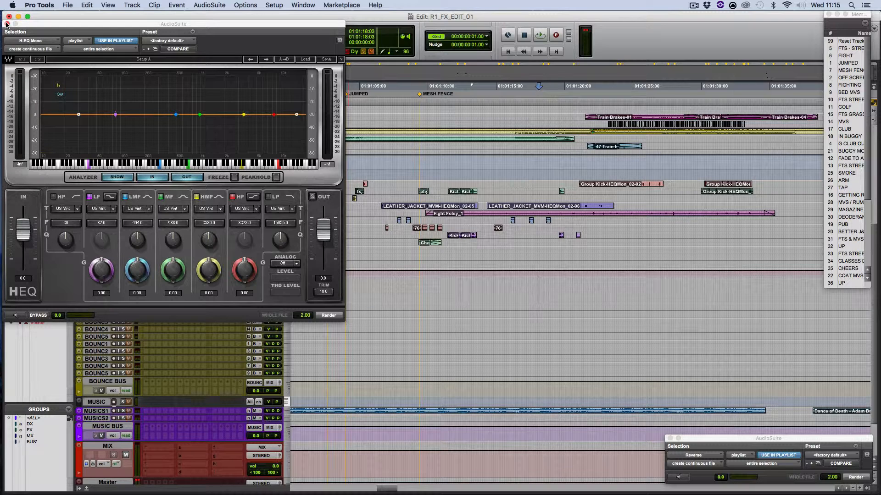
Move the H-EQ Mono AudioSuite window down below the D_FX clips to uncover the track list
drag(6, 24, 434, 316)
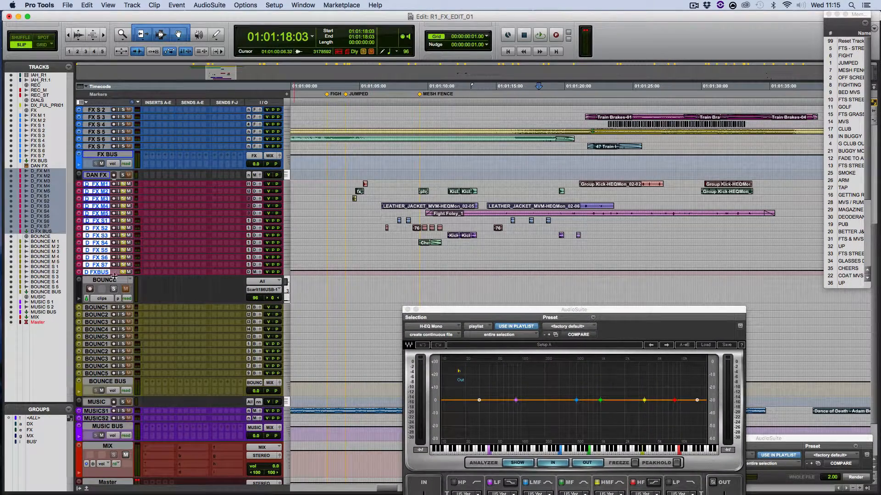
scroll(206, 268, up, 5)
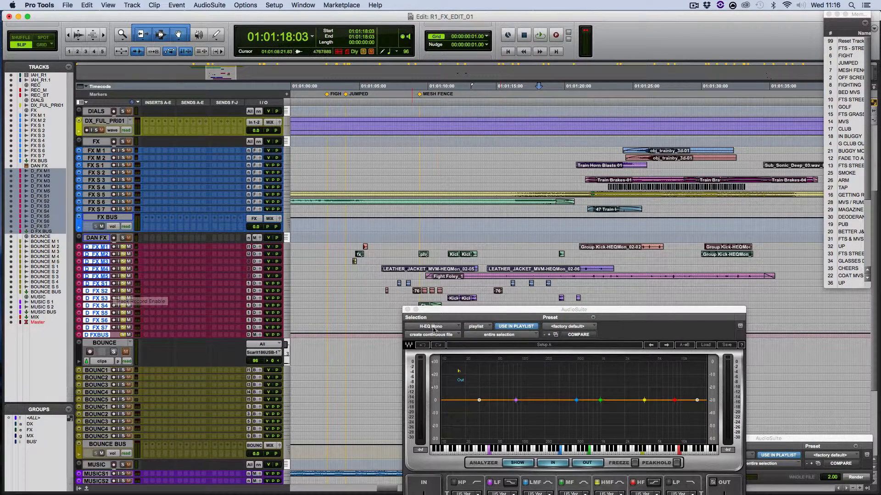
drag(455, 314, 496, 338)
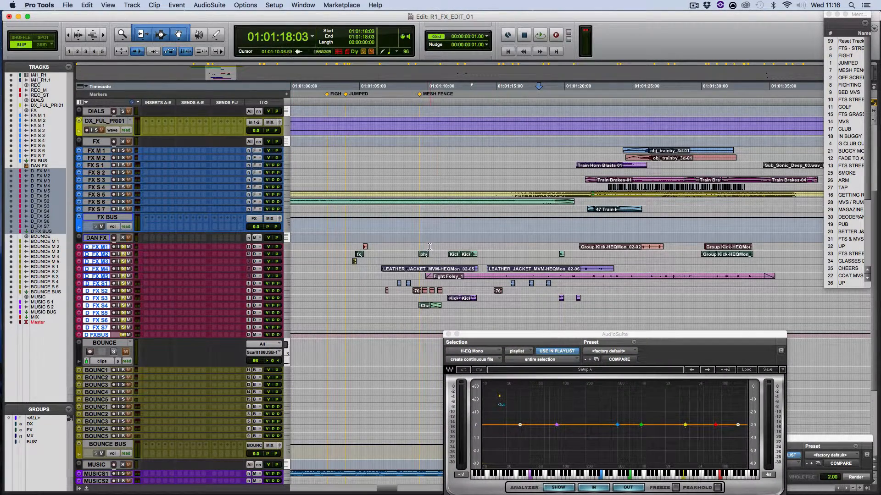
Select the empty range from 01:01:13:24 to 01:01:17:13 on D_FX M2 and move the H-EQ window back over the track list
drag(481, 255, 530, 254)
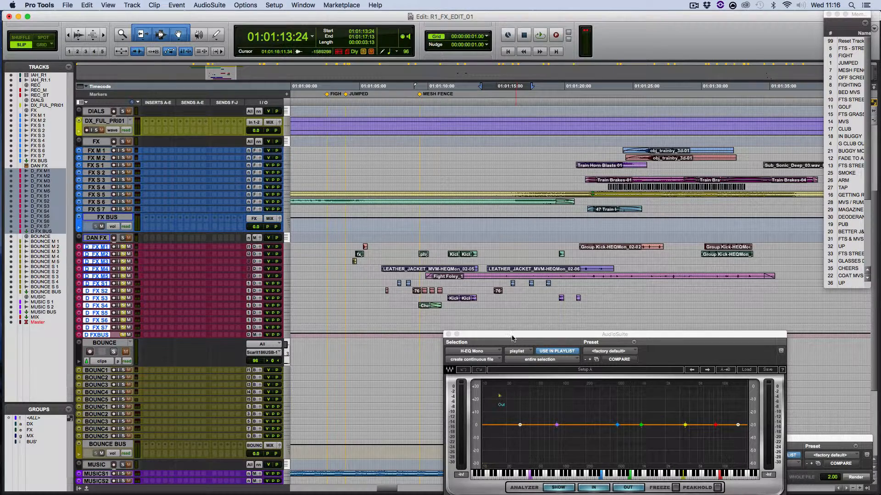
drag(508, 335, 99, 48)
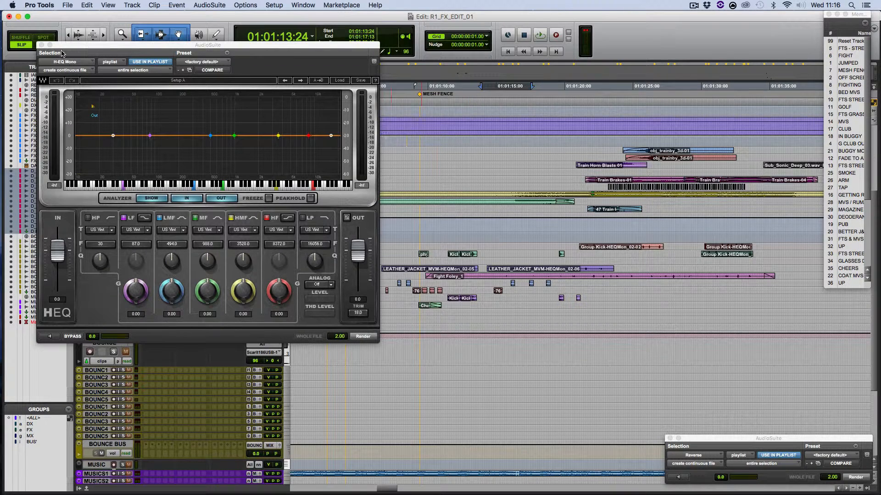
drag(64, 48, 38, 62)
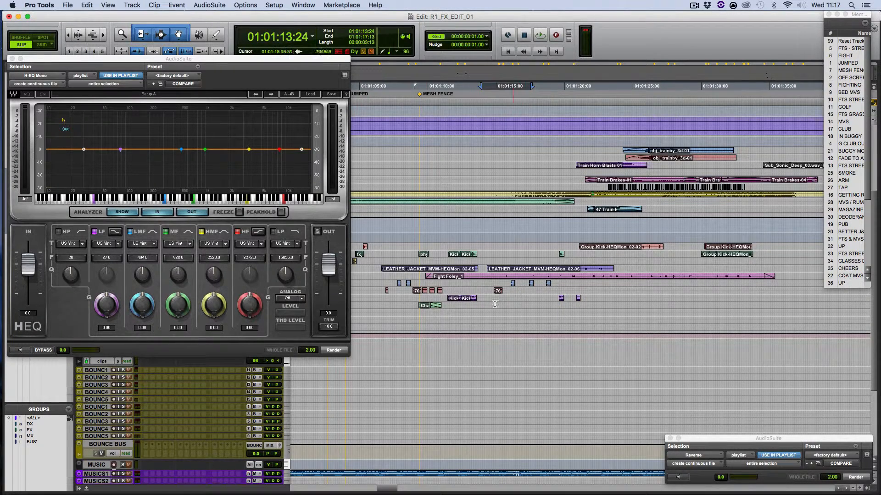
Preview the first fx clip on D_FX M2 through H-EQ and enable the high-pass filter at 856 Hz
click(358, 255)
click(21, 350)
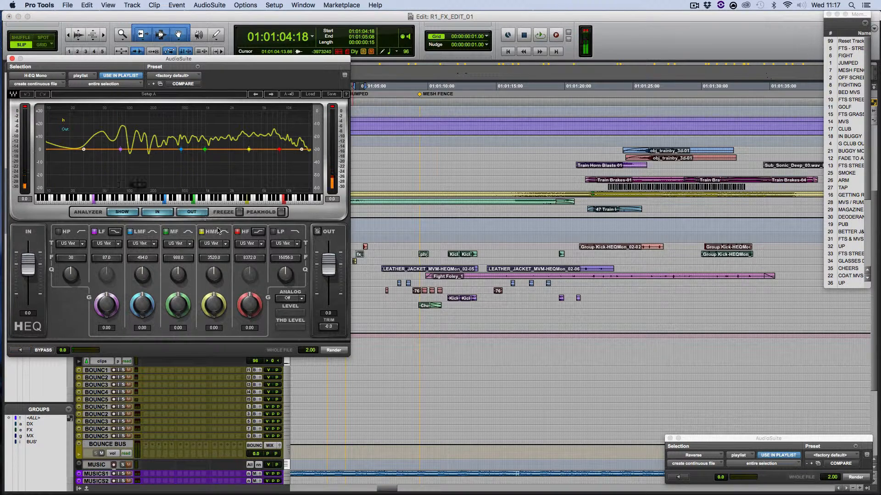
click(59, 231)
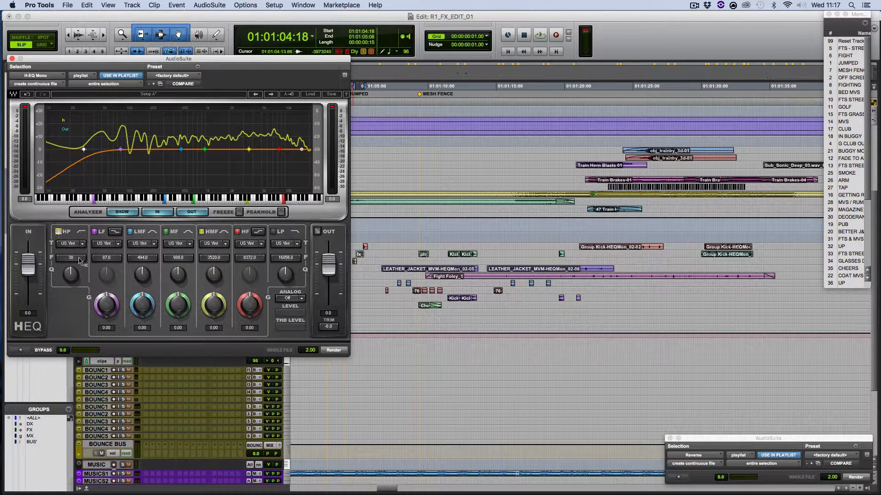
mouse_move(72, 259)
mouse_down()
mouse_move(71, 209)
mouse_move(72, 247)
mouse_up()
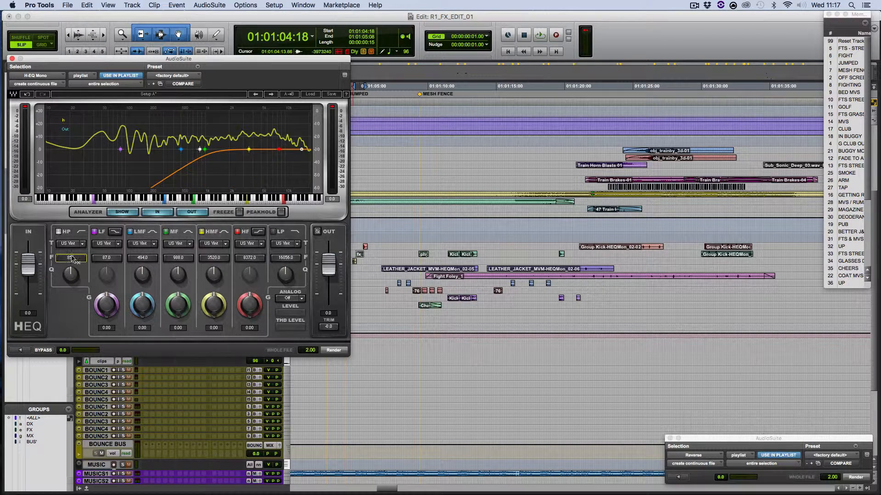
Preview the high-pass filtered fx clip, render it, and close the H-EQ window
click(20, 350)
click(22, 351)
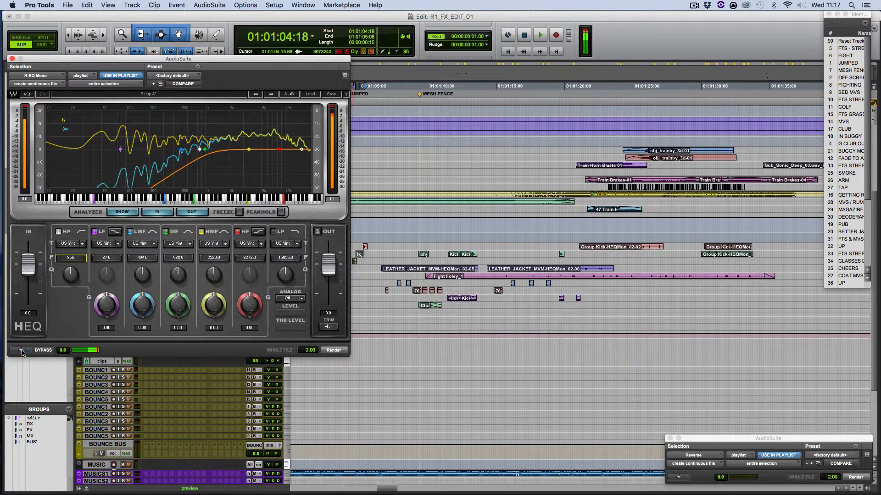
click(338, 352)
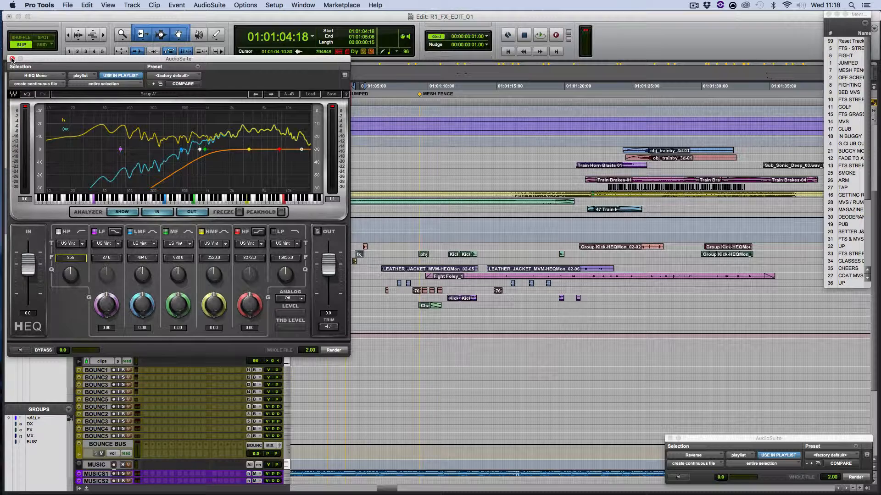
click(12, 59)
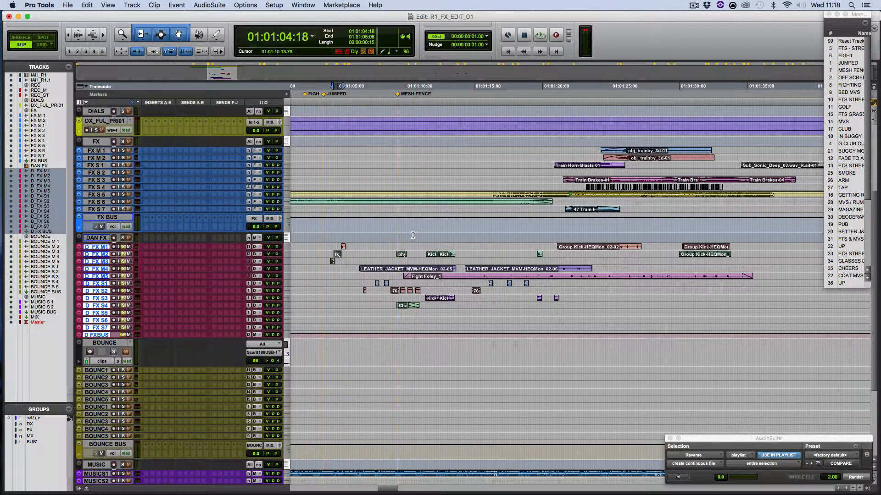
scroll(409, 237, right, 2)
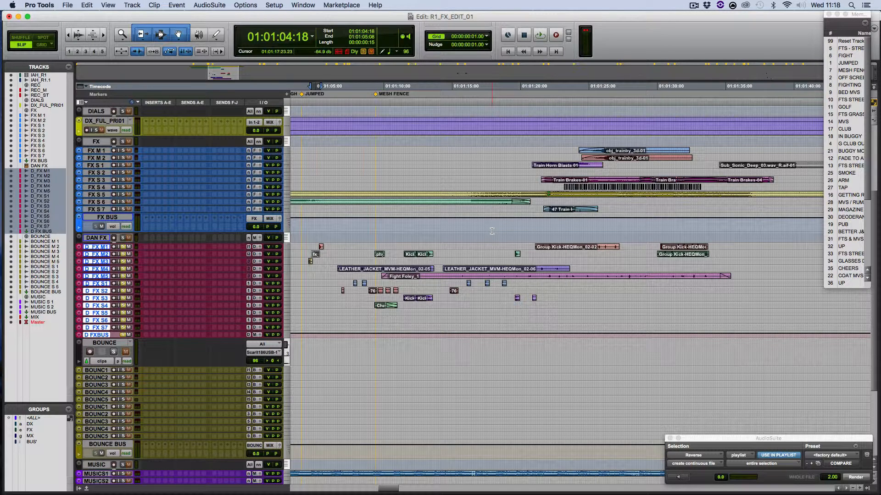
Bring up the H-EQ Mono AudioSuite window over the track list and close the video window
scroll(460, 233, right, 1)
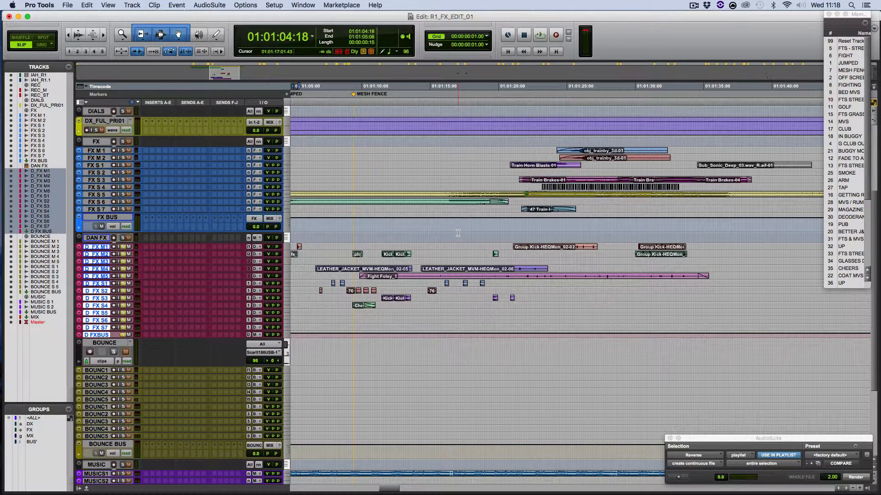
scroll(456, 234, left, 1)
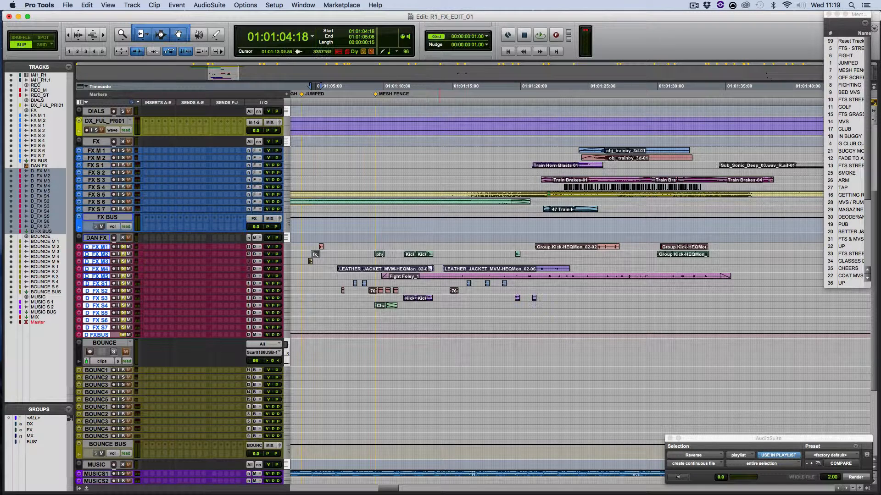
key(super+9)
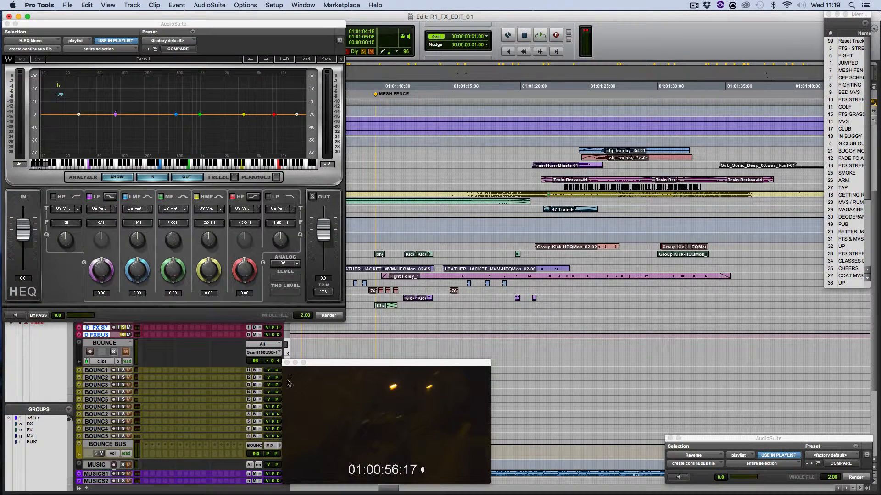
click(287, 363)
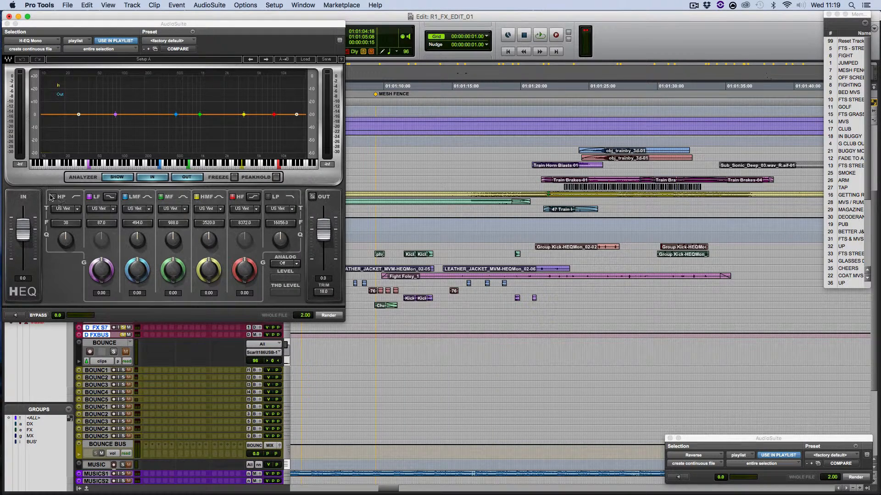
Enable the H-EQ high-pass filter at 136 Hz and the low-pass filter at about 3.9 kHz
click(52, 196)
click(54, 196)
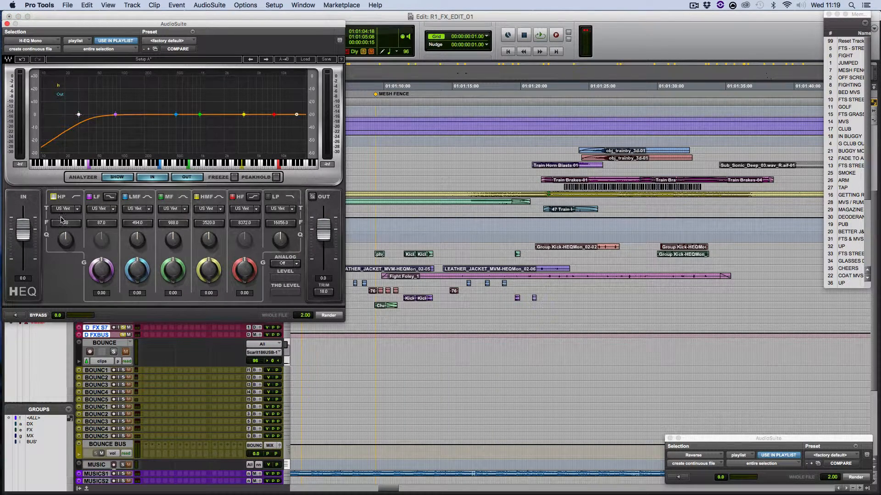
drag(63, 222, 68, 224)
click(268, 197)
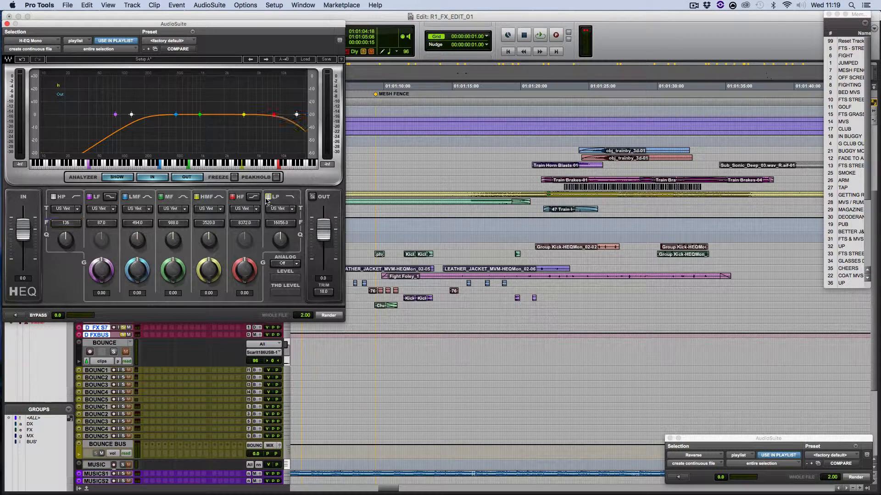
drag(287, 224, 286, 225)
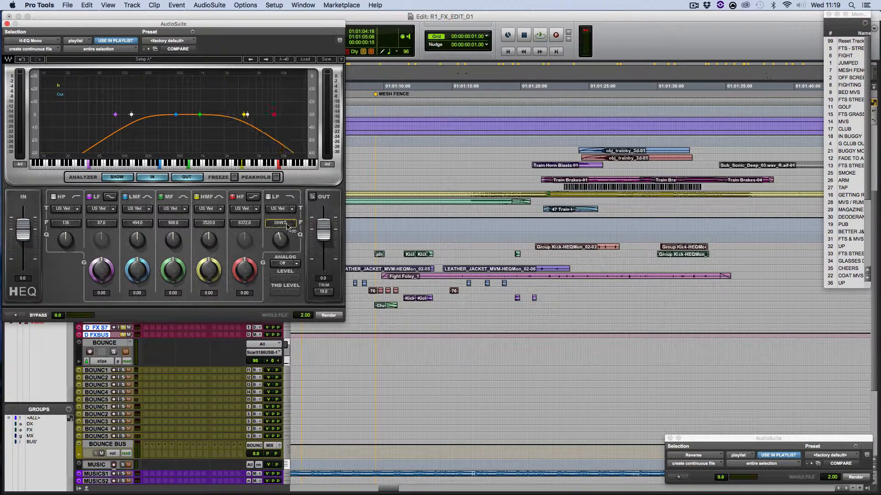
Set the H-EQ gains to 16.95 for HMF, -17.75 for MF and 0.95 for LMF, and narrow the MF band's Q
drag(209, 271, 210, 248)
drag(173, 271, 137, 273)
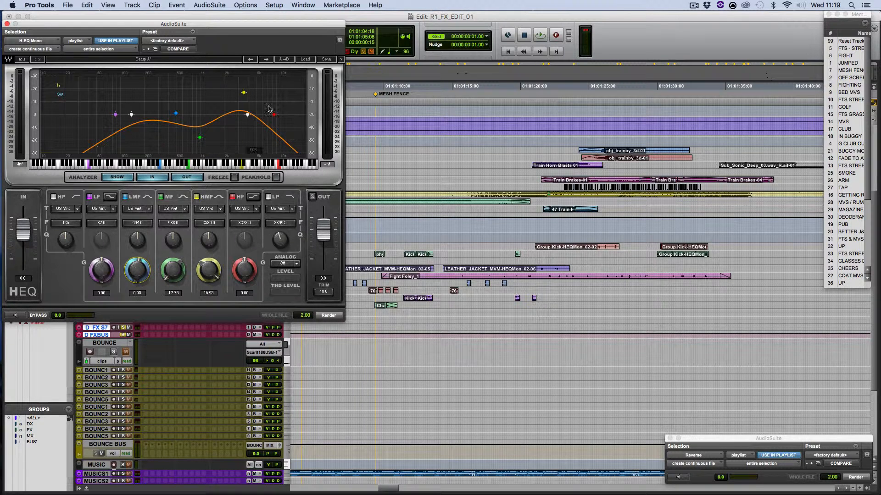
drag(173, 237, 183, 184)
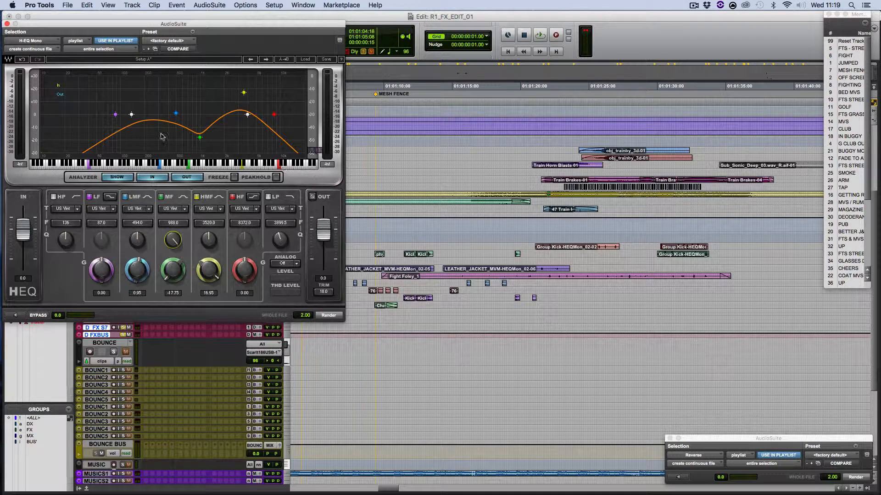
Preview the selected clip through the shaped H-EQ curve, stop the preview and close the H-EQ window without rendering
click(16, 316)
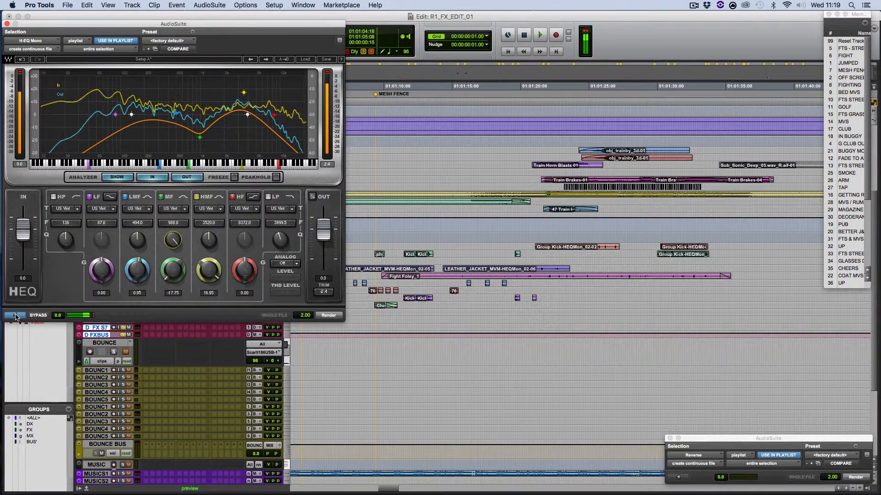
click(15, 316)
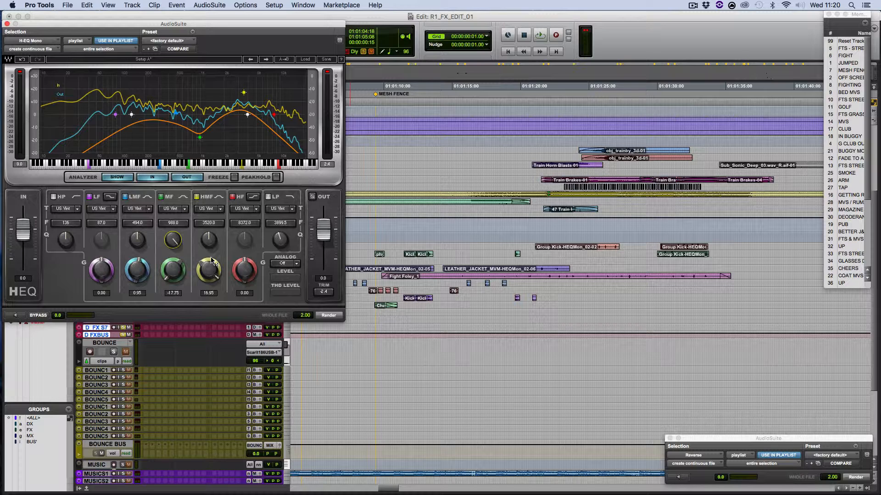
click(7, 24)
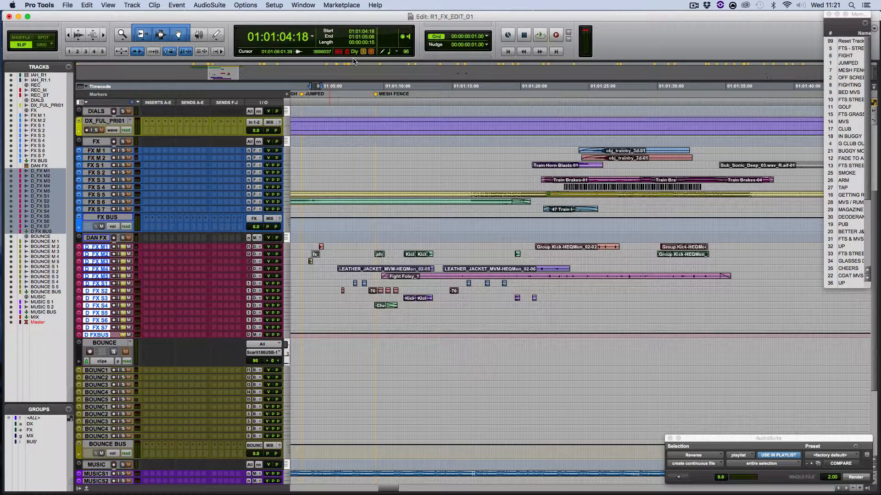
Show the Window Configurations list with its Arrange, Audiosuite and Full Arange entries, and close it
key(super+alt+j)
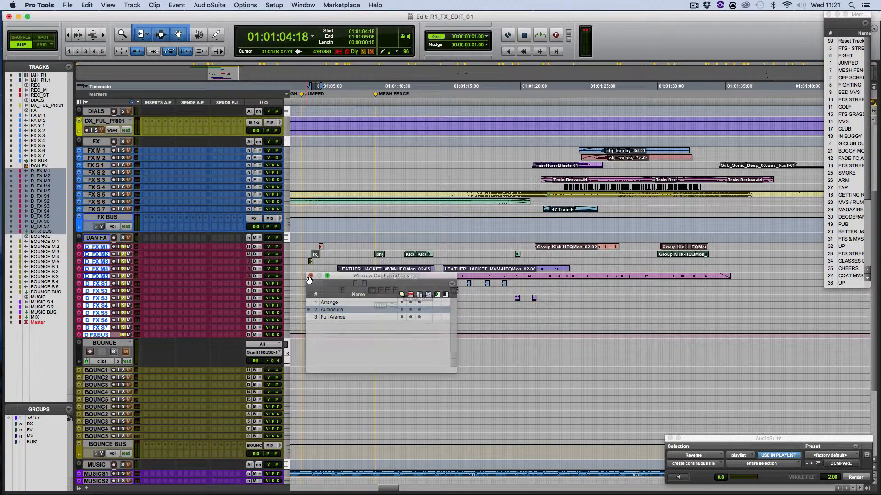
click(311, 277)
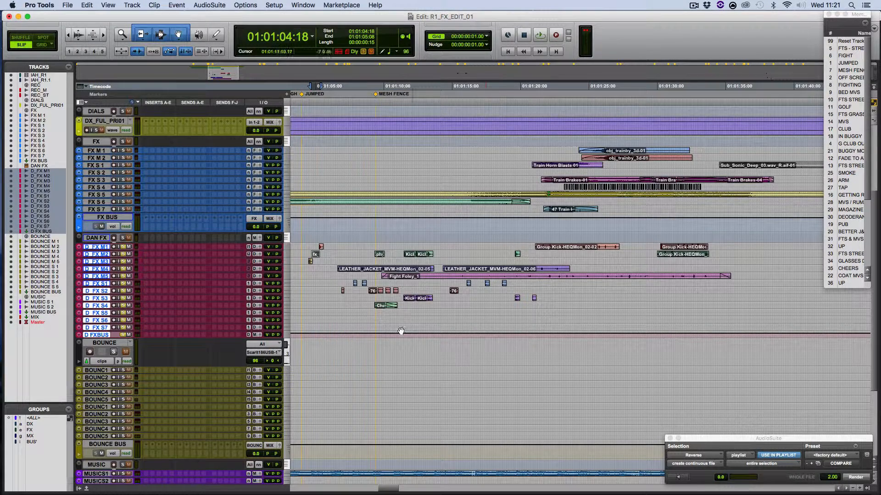